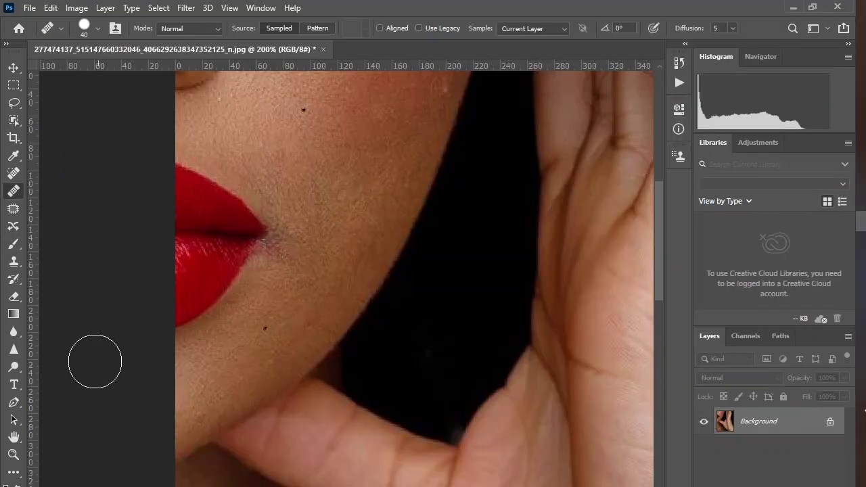
# Step: Set the Brush tool's flow to 27% and run the Slammy 3 way Frequency action on the close-up portrait
pyautogui.press('b')
pyautogui.moveTo(361, 33); pyautogui.dragTo(327, 39)
pyautogui.click(679, 82)
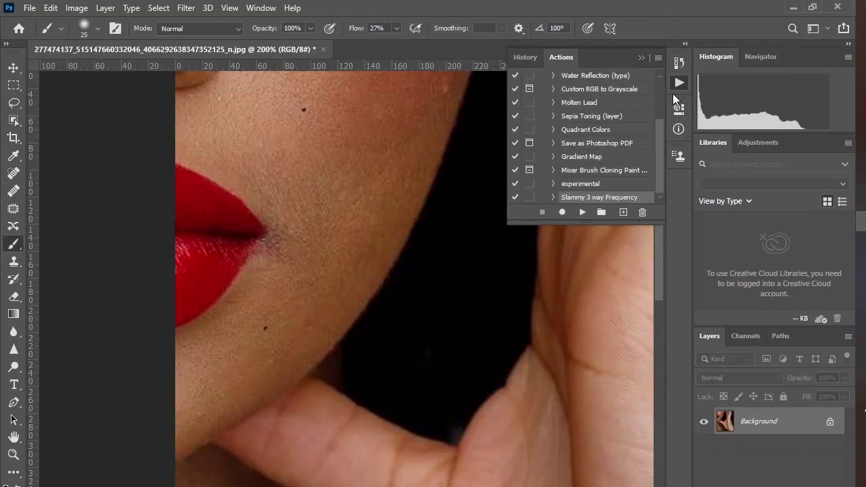
pyautogui.click(581, 212)
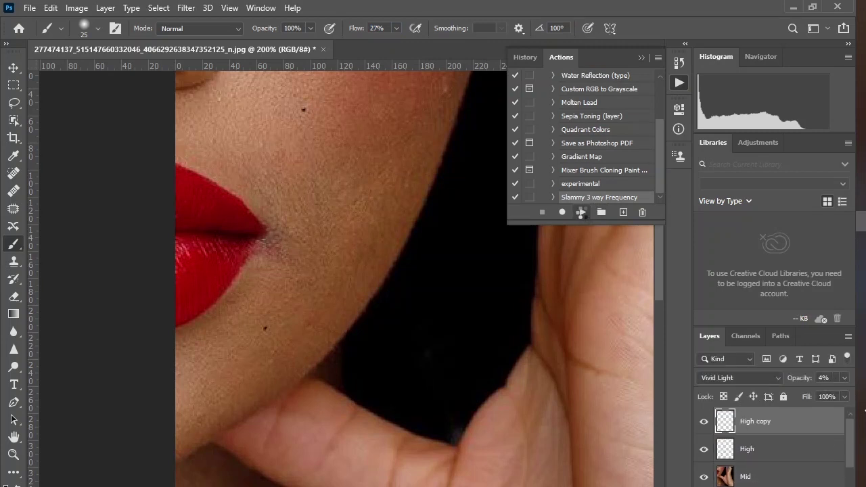
# Step: Select the Mid layer's mask in the S3W Freq group and lower the brush flow to 20%
pyautogui.click(719, 419)
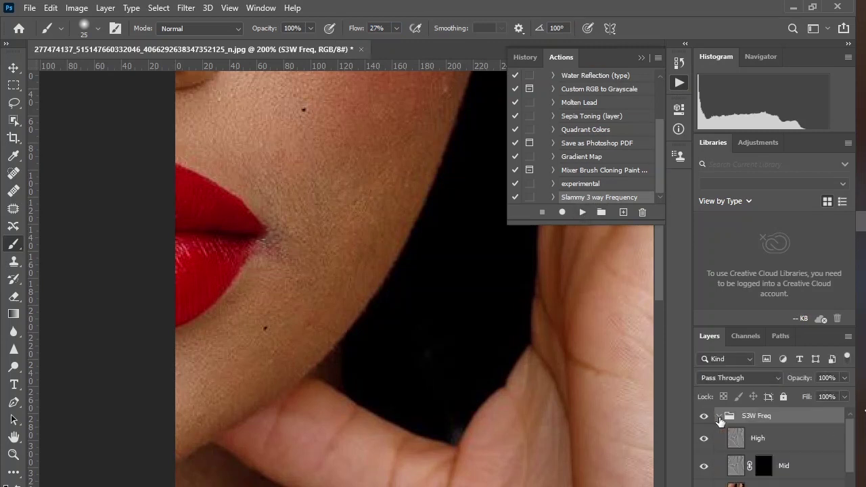
pyautogui.click(763, 466)
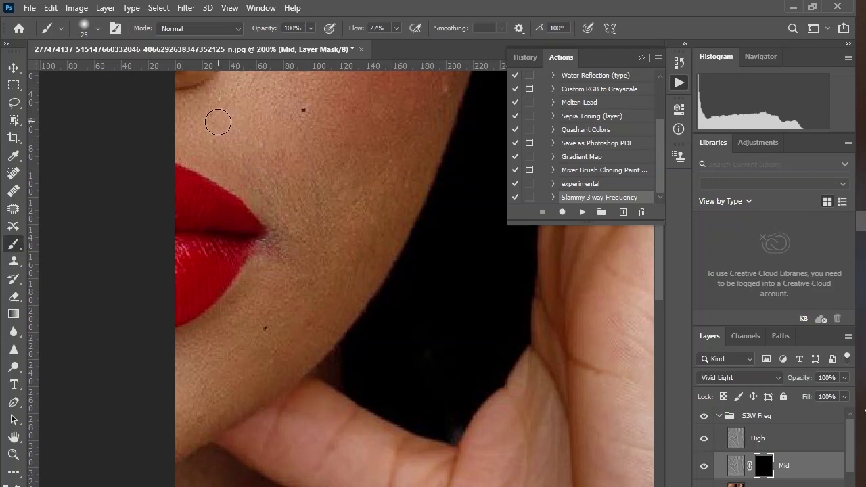
pyautogui.moveTo(358, 33); pyautogui.dragTo(351, 33)
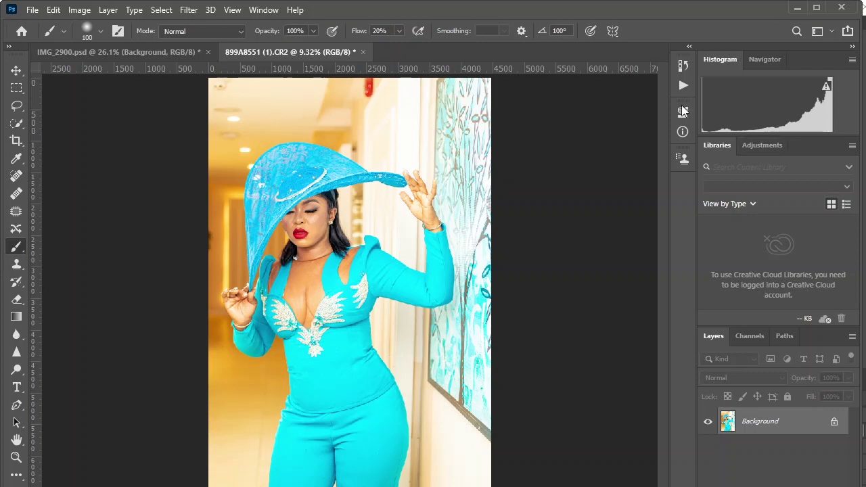
# Step: Run the Slammy 3 way Frequency action on 899A8551 (1).CR2 and select the Mid layer's mask in the S3W Freq group
pyautogui.click(683, 86)
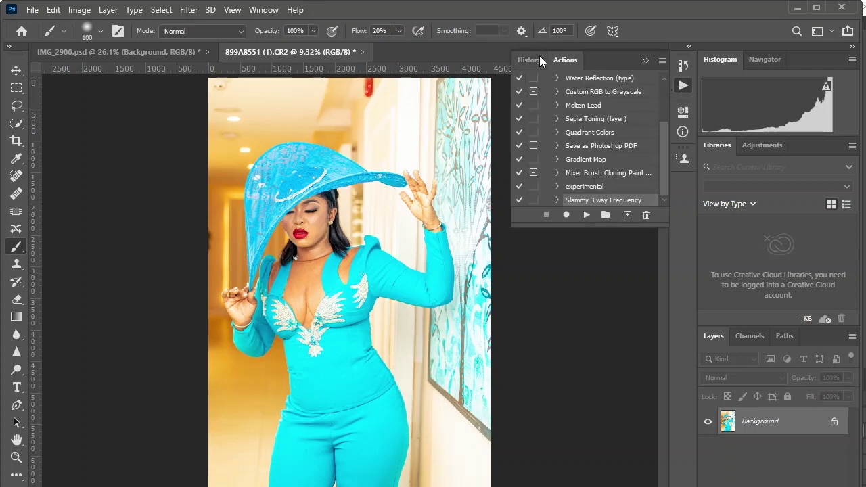
pyautogui.click(585, 216)
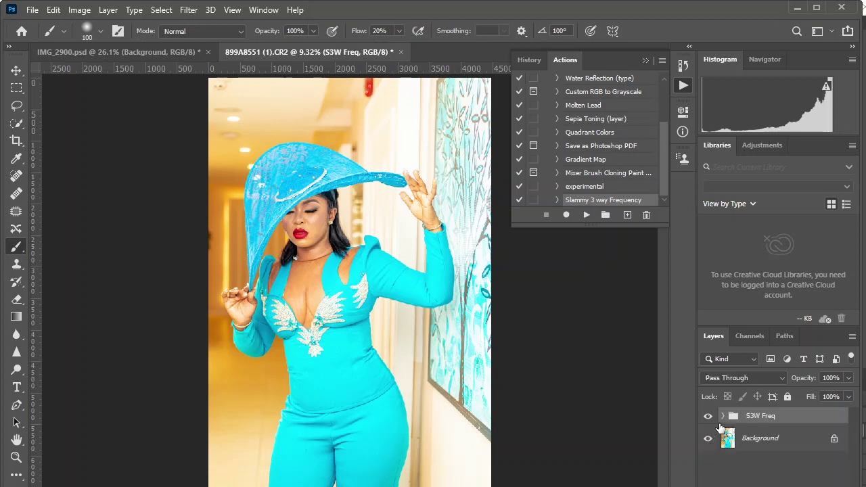
pyautogui.click(723, 416)
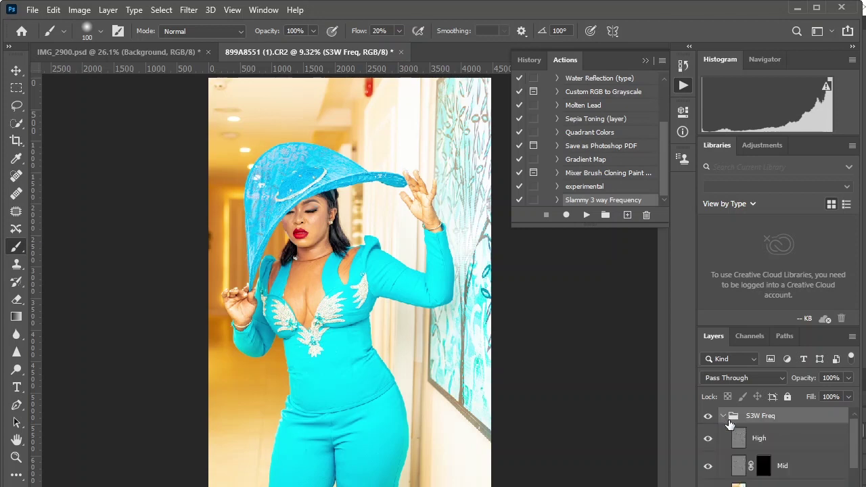
pyautogui.scroll(-1, 765, 483)
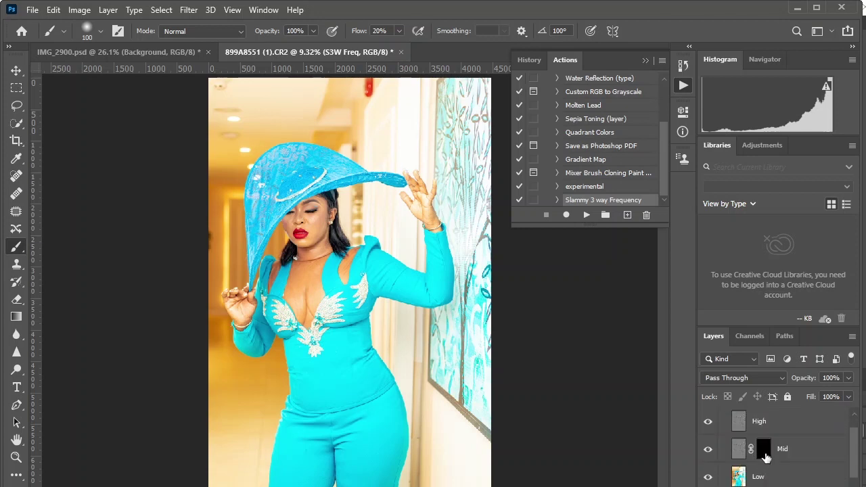
pyautogui.click(764, 456)
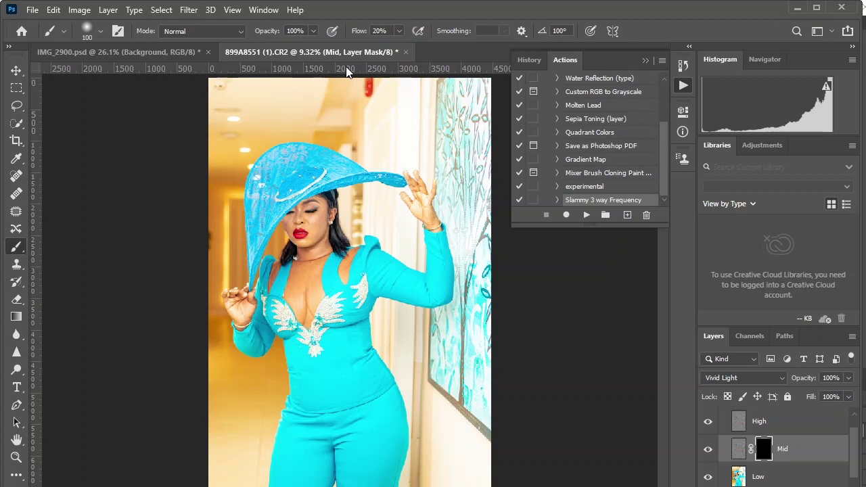
# Step: Smooth the face and neck skin by painting on the Mid layer's mask with a brush of about 90 px at 20% flow
pyautogui.click(16, 457)
pyautogui.moveTo(208, 152); pyautogui.dragTo(399, 271)
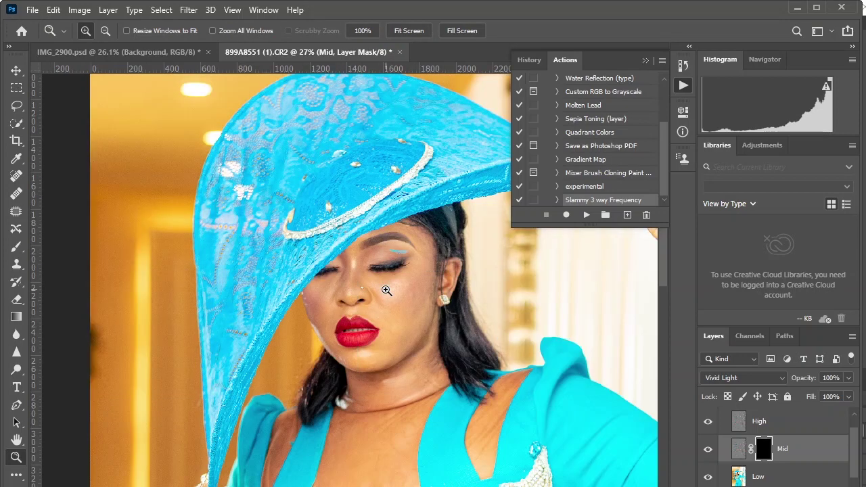
pyautogui.click(645, 61)
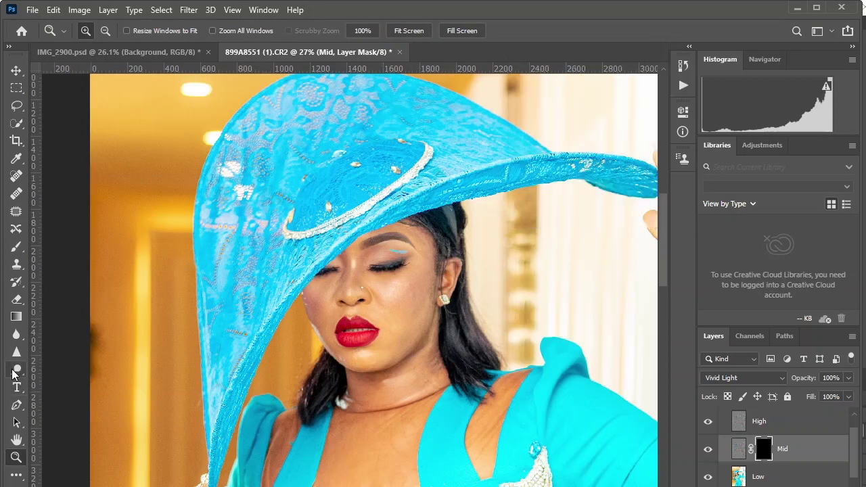
pyautogui.click(15, 249)
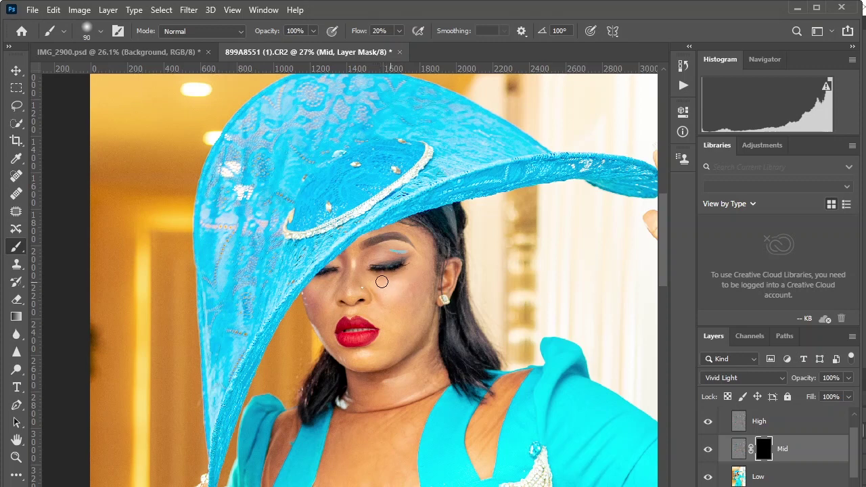
pyautogui.press(']')
pyautogui.press(']')
pyautogui.press(']')
pyautogui.press('[')
pyautogui.press('[')
pyautogui.press('[')
pyautogui.press('[')
pyautogui.press('[')
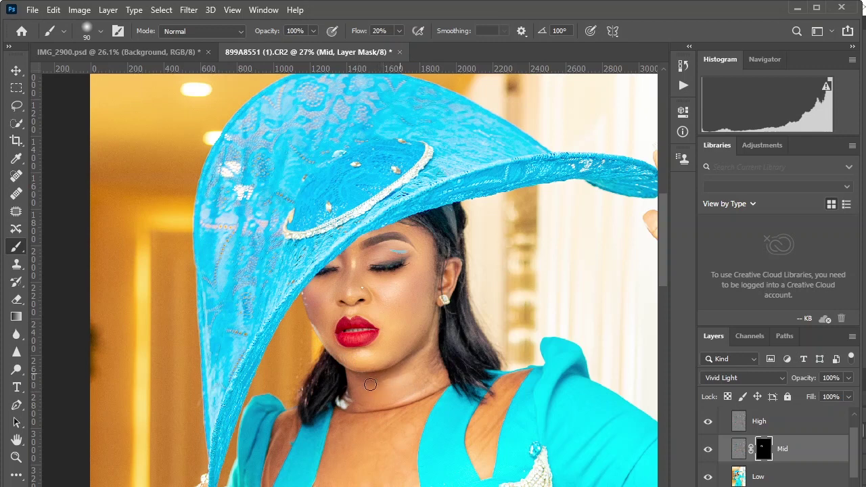
pyautogui.press(']')
pyautogui.press('[')
# Step: Toggle the S3W Freq group's visibility to compare the face before and after smoothing
pyautogui.click(707, 421)
pyautogui.scroll(1, 708, 419)
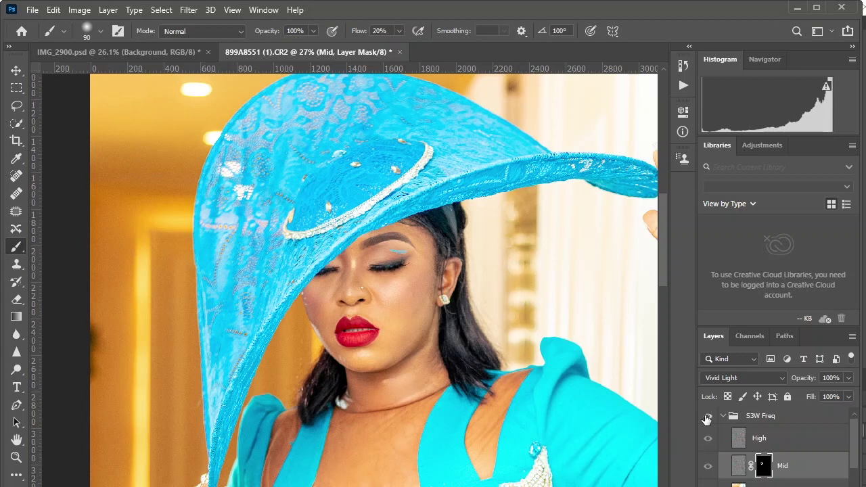
pyautogui.click(707, 417)
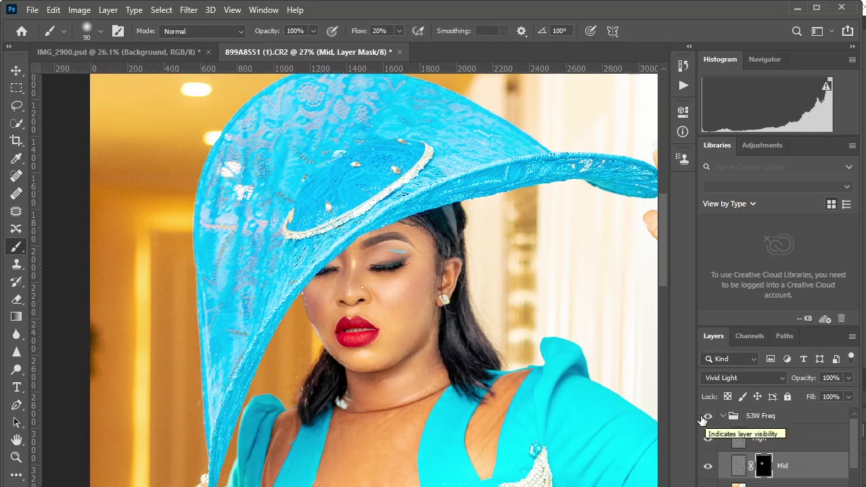
pyautogui.click(707, 417)
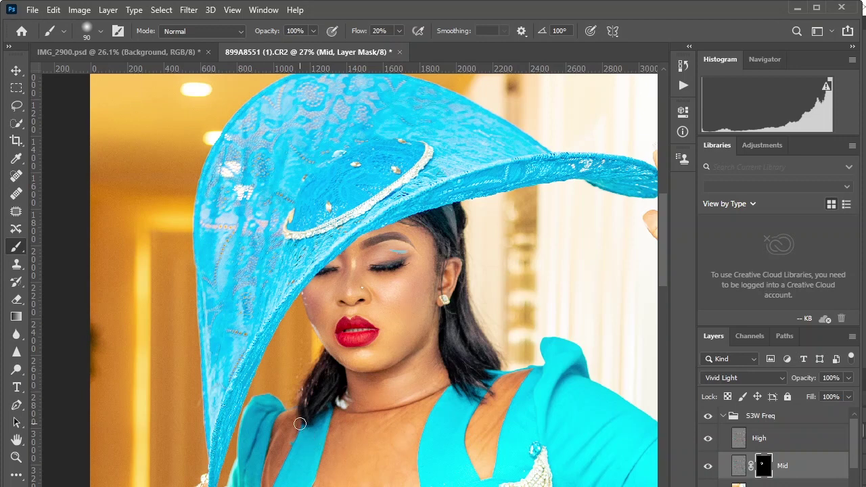
# Step: Continue painting on the Mid layer's mask to smooth the skin of the chest, shoulders and both hands
pyautogui.moveTo(299, 424); pyautogui.dragTo(365, 217)
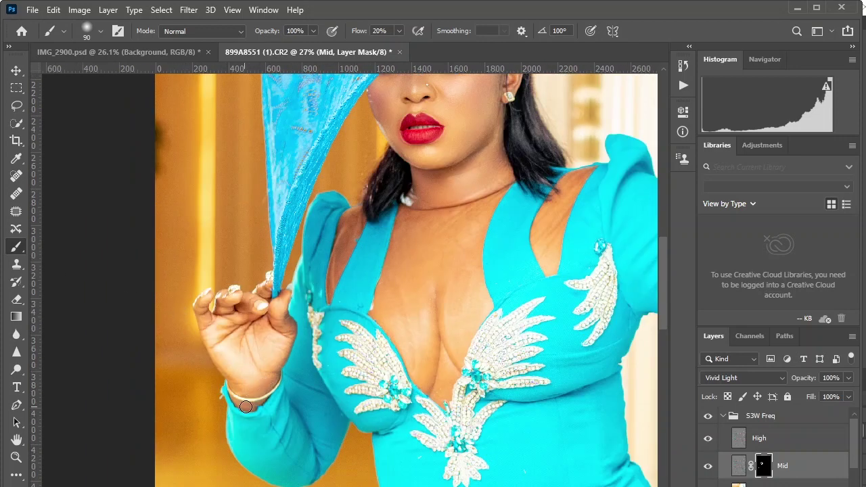
pyautogui.hscroll(5, 376, 338)
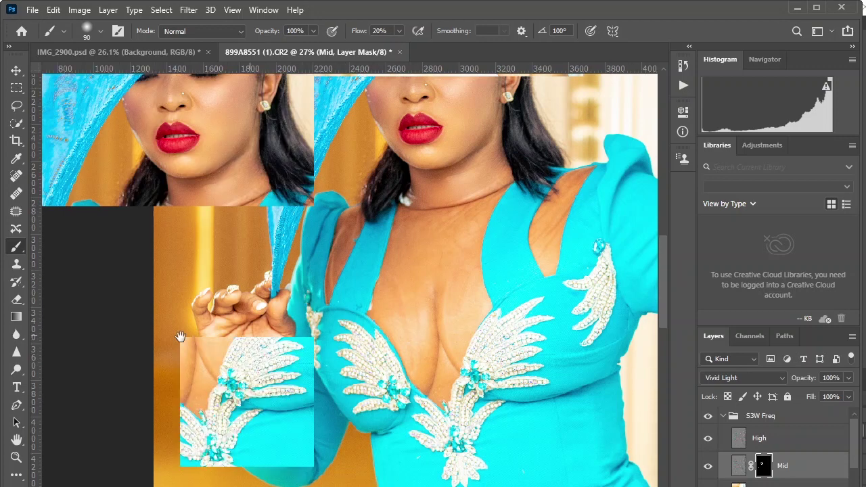
pyautogui.scroll(2, 412, 296)
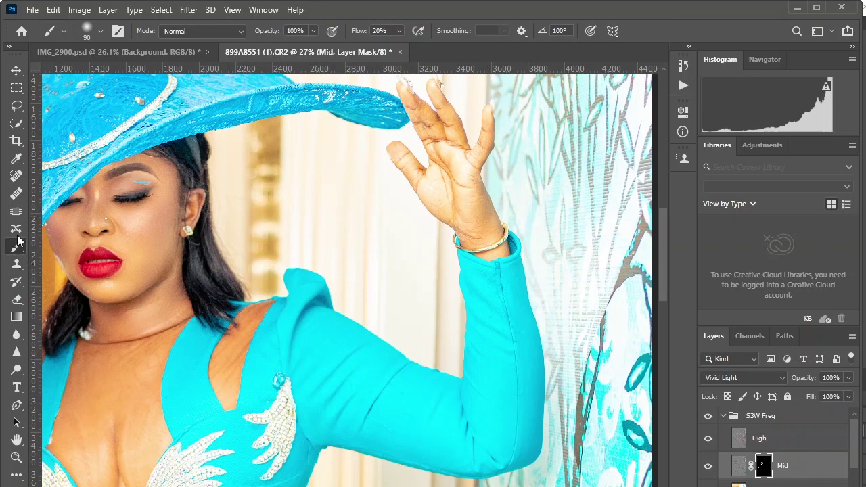
pyautogui.press('e')
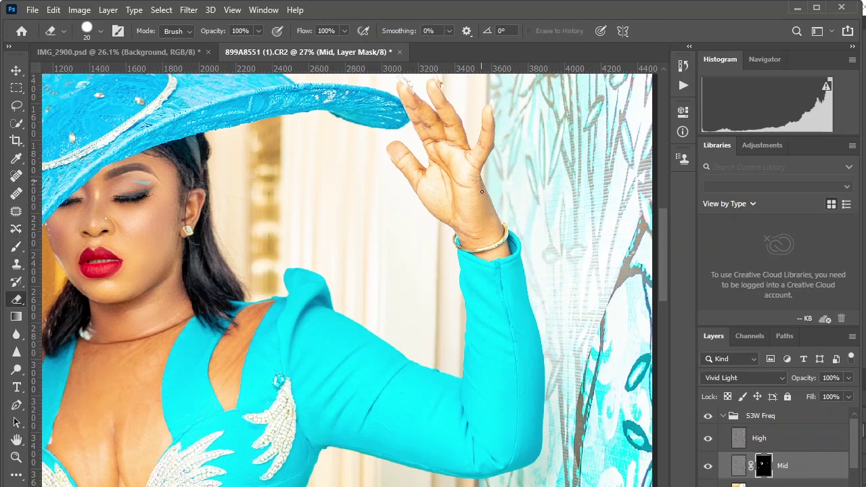
pyautogui.click(232, 9)
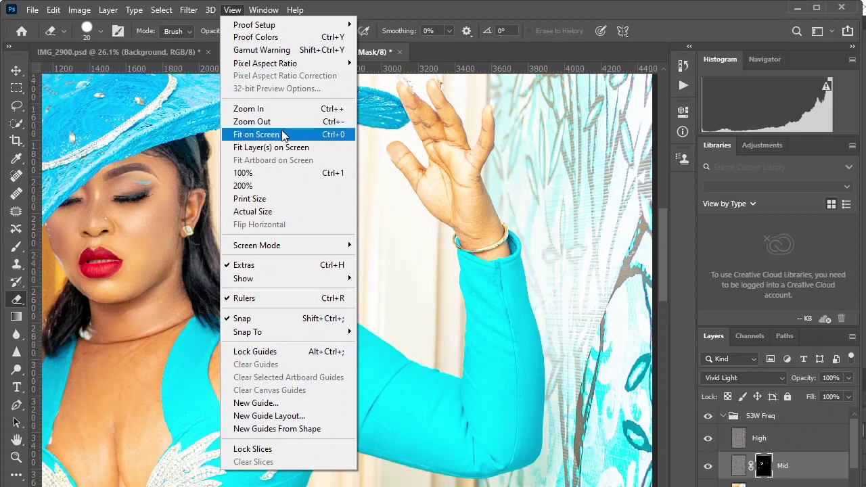
pyautogui.click(124, 140)
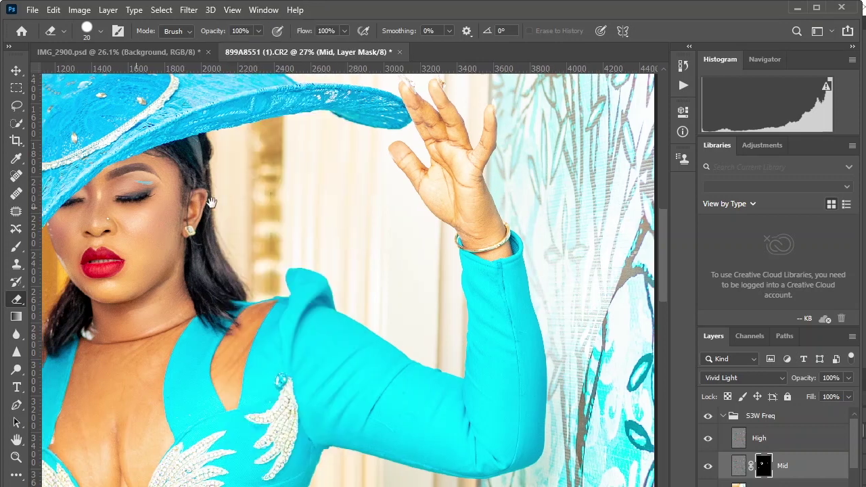
# Step: Compare the face, chest and raised hand with the S3W Freq group hidden and shown
pyautogui.moveTo(124, 140); pyautogui.dragTo(217, 139)
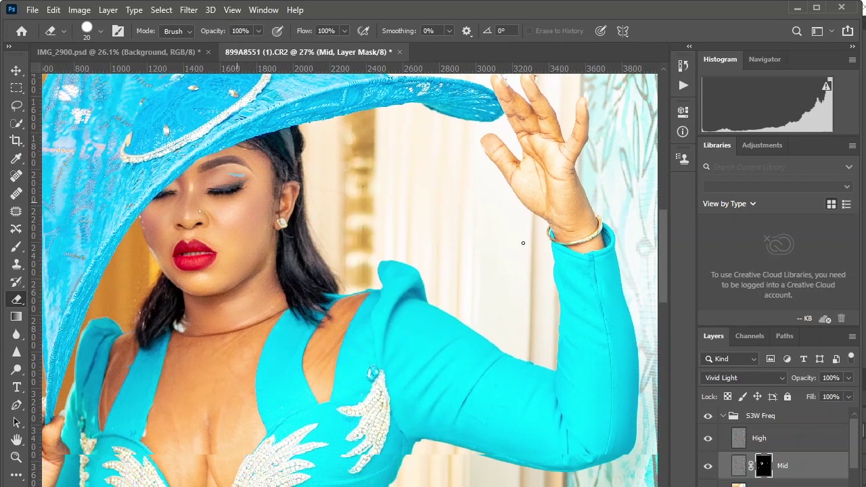
pyautogui.click(706, 416)
pyautogui.click(707, 416)
pyautogui.click(707, 417)
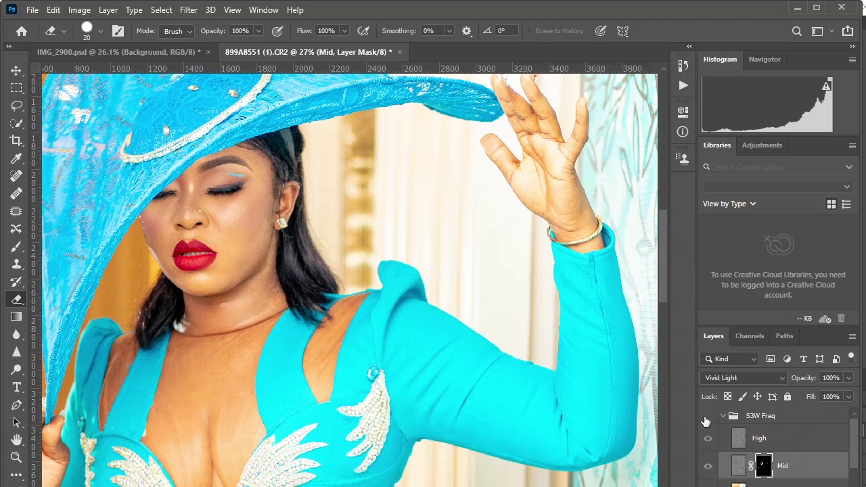
pyautogui.click(706, 417)
# Step: Fit the whole photo on screen, collapse the S3W Freq group and toggle its visibility to compare the full retouch
pyautogui.click(237, 10)
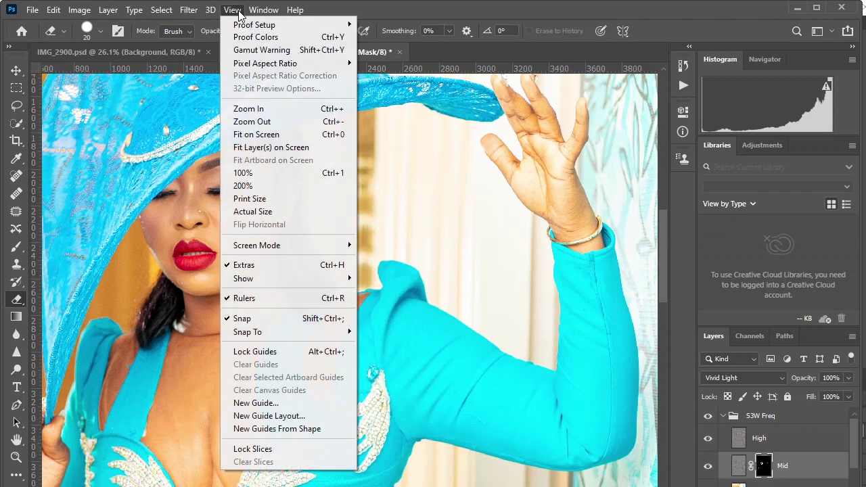
pyautogui.click(256, 135)
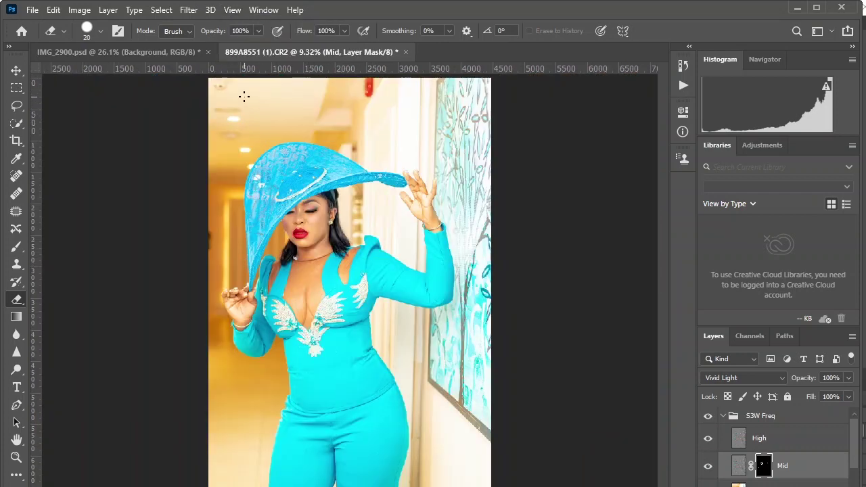
pyautogui.click(725, 419)
pyautogui.click(723, 416)
pyautogui.click(707, 418)
pyautogui.click(707, 418)
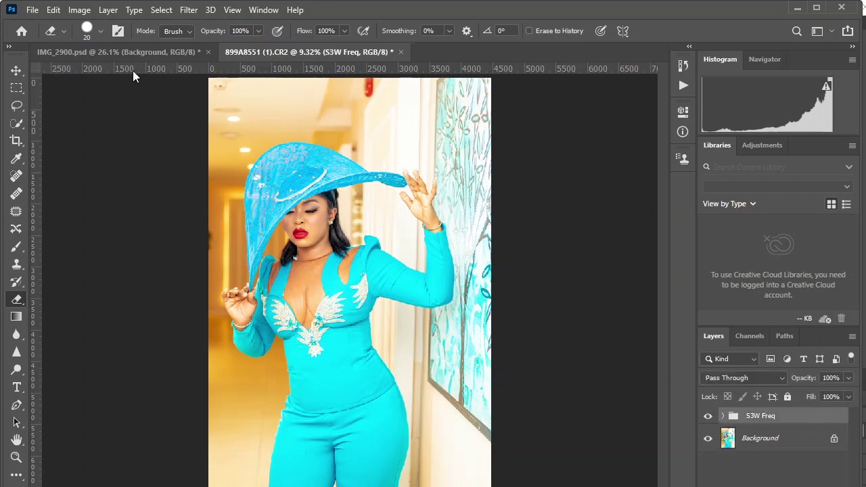
# Step: Switch to IMG_2900.psd and toggle the upper Background layer's visibility to compare it with the original
pyautogui.click(124, 52)
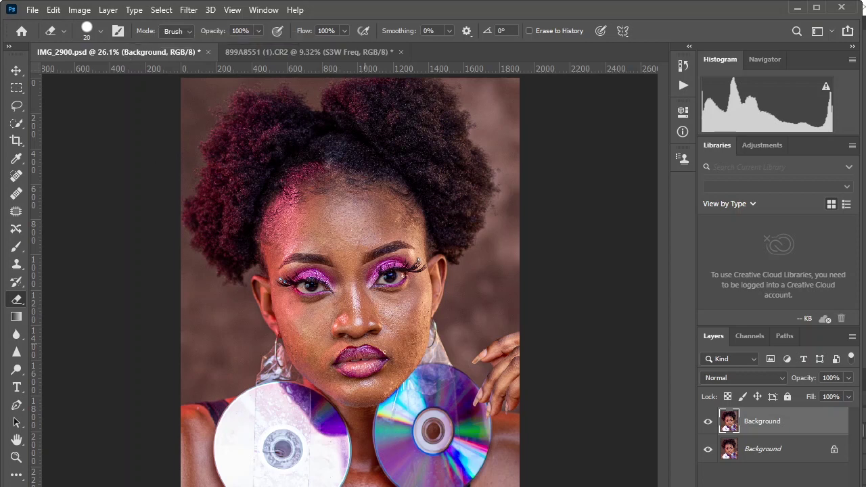
pyautogui.click(708, 423)
pyautogui.click(708, 423)
pyautogui.click(707, 425)
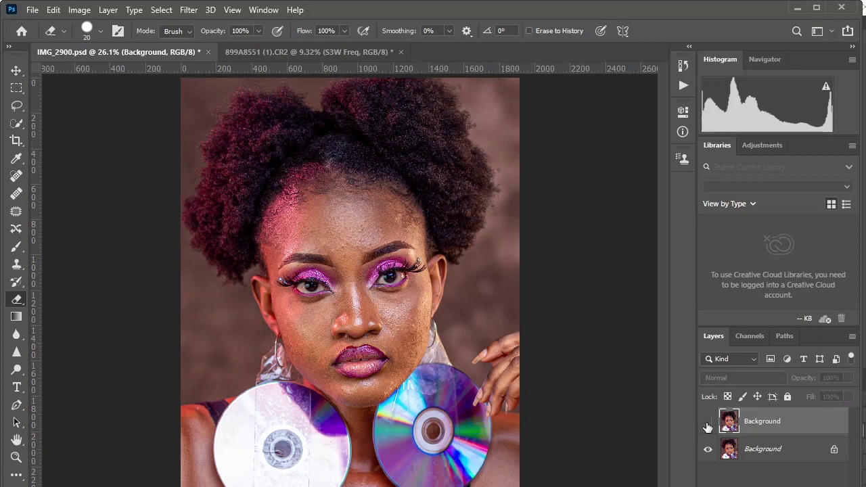
# Step: Run the Slammy 3 way Frequency action on IMG_2900.psd and expand the S3W Freq group to reach the Mid layer's mask
pyautogui.click(16, 456)
pyautogui.moveTo(175, 176); pyautogui.dragTo(487, 400)
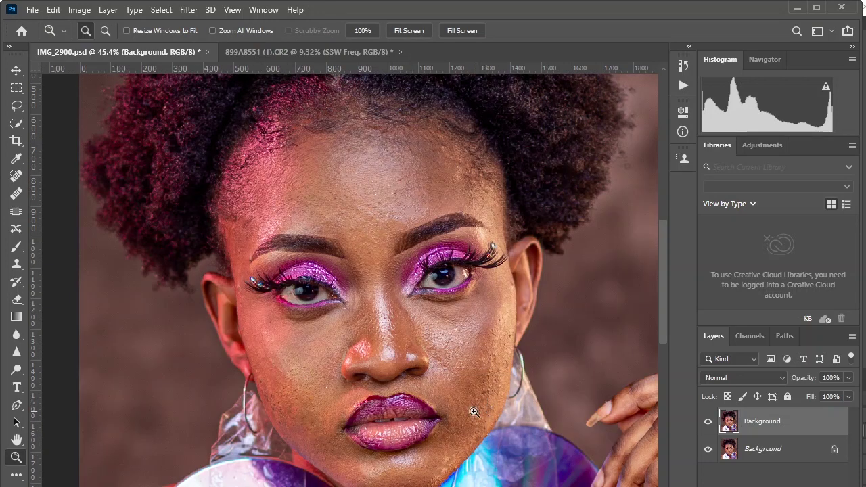
pyautogui.scroll(-2, 473, 412)
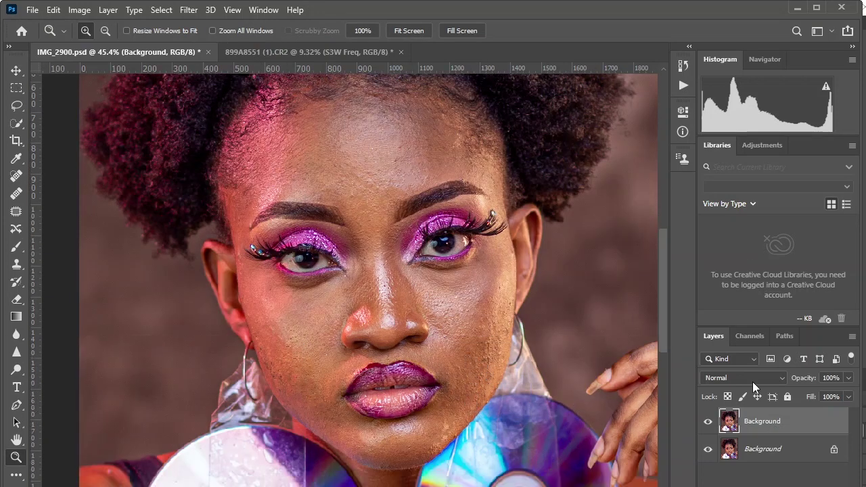
pyautogui.click(682, 85)
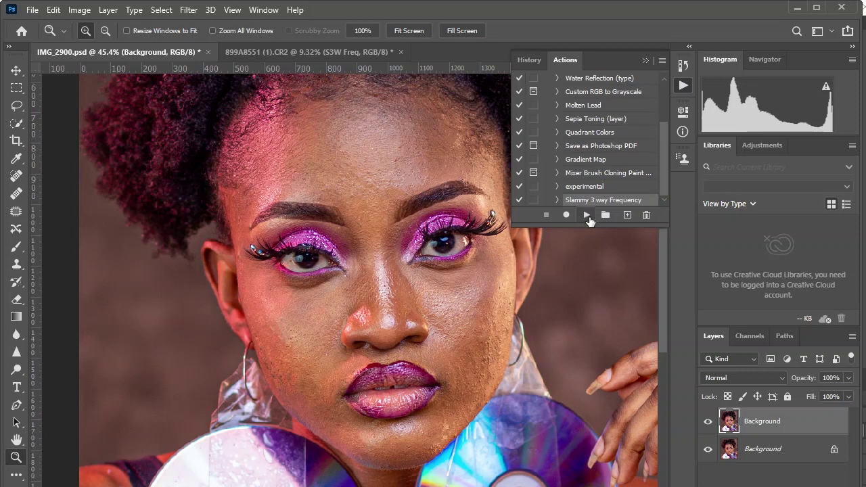
pyautogui.click(585, 215)
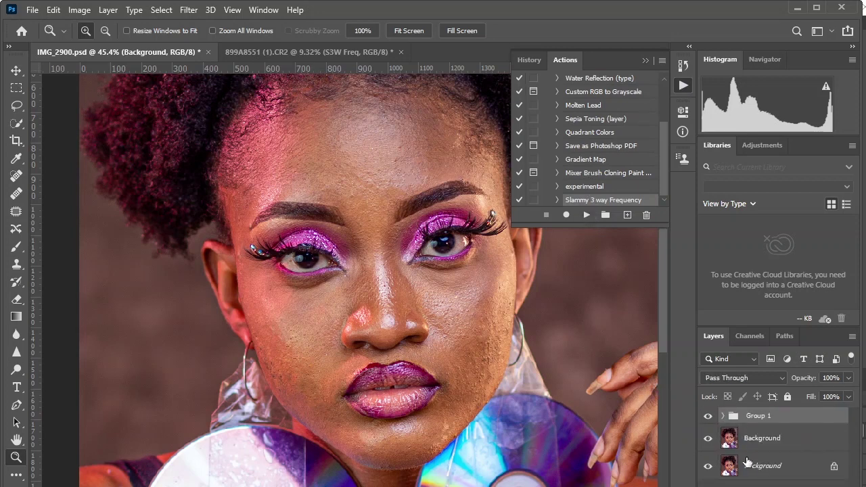
pyautogui.click(721, 416)
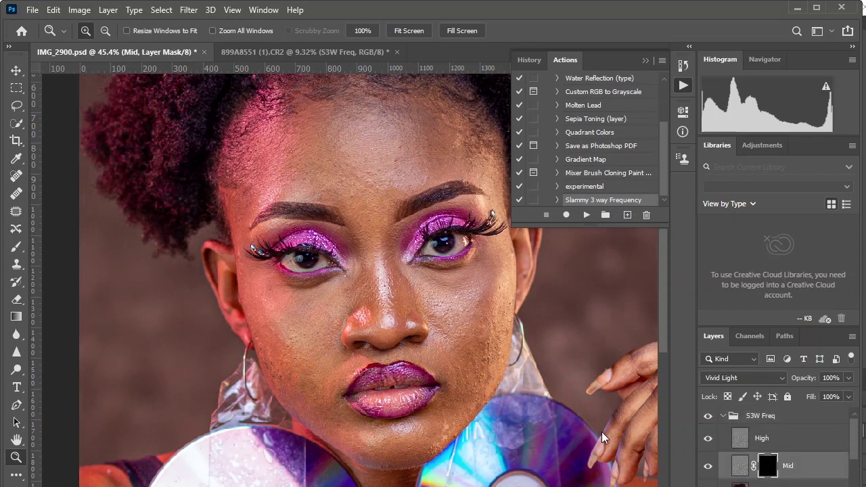
# Step: Paint on the Mid layer's mask with the Brush at 20% flow to smooth the cheek beside the clear plastic earring and raised hand
pyautogui.click(17, 246)
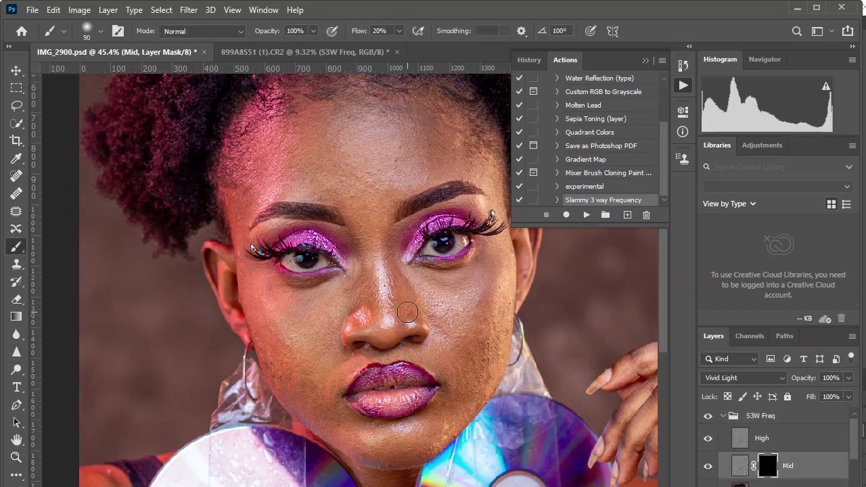
pyautogui.moveTo(425, 314)
pyautogui.mouseDown()
pyautogui.moveTo(460, 302)
pyautogui.moveTo(447, 299)
pyautogui.moveTo(447, 283)
pyautogui.moveTo(449, 295)
pyautogui.moveTo(472, 274)
pyautogui.moveTo(443, 320)
pyautogui.moveTo(445, 345)
pyautogui.moveTo(458, 335)
pyautogui.moveTo(457, 352)
pyautogui.moveTo(482, 291)
pyautogui.moveTo(471, 383)
pyautogui.moveTo(496, 318)
pyautogui.moveTo(485, 369)
pyautogui.moveTo(471, 387)
pyautogui.moveTo(457, 373)
pyautogui.moveTo(431, 443)
pyautogui.moveTo(481, 358)
pyautogui.moveTo(493, 359)
pyautogui.moveTo(492, 370)
pyautogui.moveTo(488, 287)
pyautogui.mouseUp()
pyautogui.press(']')
pyautogui.press('[')
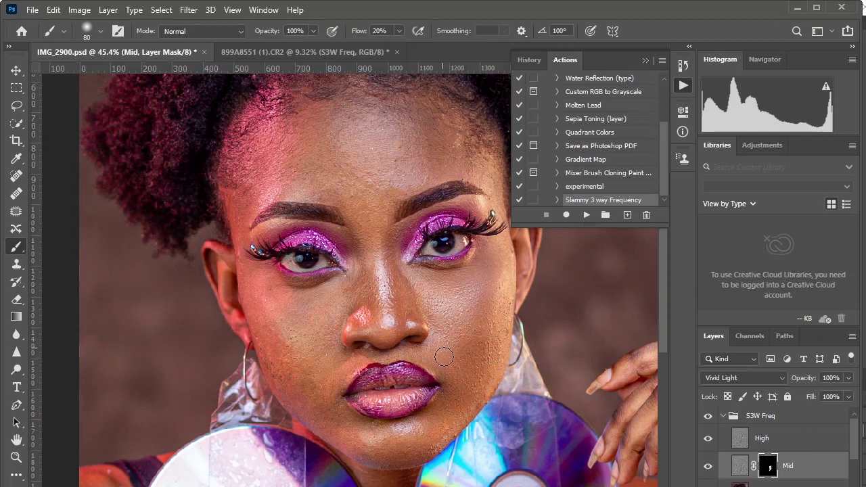
# Step: Smooth the chin, the pink-lit cheek and the nose on the Mid mask, adapting the brush size down to 70 px for narrow areas
pyautogui.moveTo(415, 439)
pyautogui.mouseDown()
pyautogui.moveTo(367, 440)
pyautogui.moveTo(406, 437)
pyautogui.mouseUp()
pyautogui.press(']')
pyautogui.press(']')
pyautogui.moveTo(326, 404)
pyautogui.mouseDown()
pyautogui.moveTo(286, 377)
pyautogui.moveTo(297, 405)
pyautogui.moveTo(268, 313)
pyautogui.moveTo(294, 378)
pyautogui.moveTo(279, 329)
pyautogui.moveTo(284, 306)
pyautogui.moveTo(276, 314)
pyautogui.moveTo(279, 340)
pyautogui.moveTo(260, 294)
pyautogui.moveTo(279, 366)
pyautogui.moveTo(304, 389)
pyautogui.moveTo(310, 349)
pyautogui.moveTo(296, 308)
pyautogui.moveTo(334, 317)
pyautogui.moveTo(348, 300)
pyautogui.moveTo(324, 326)
pyautogui.moveTo(325, 348)
pyautogui.moveTo(337, 357)
pyautogui.moveTo(306, 352)
pyautogui.moveTo(273, 317)
pyautogui.moveTo(258, 279)
pyautogui.moveTo(299, 356)
pyautogui.mouseUp()
pyautogui.press('[')
pyautogui.press('[')
pyautogui.press('[')
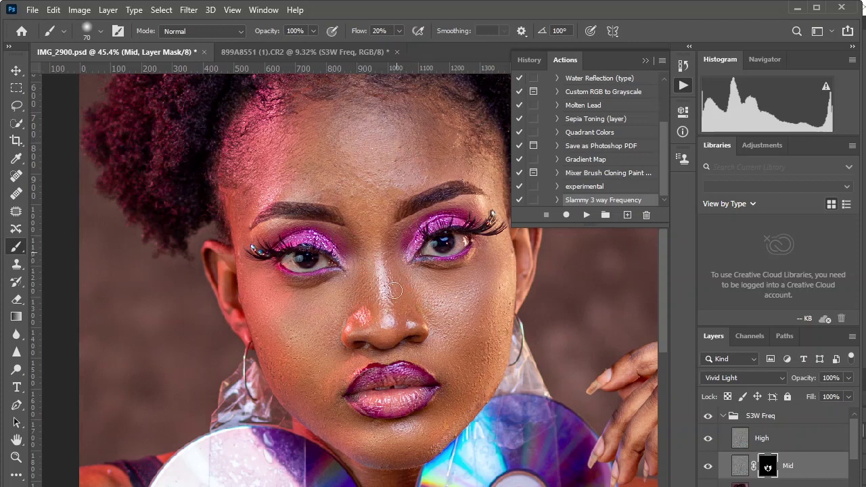
# Step: Smooth the centre of the forehead on the Mid mask with a 125 to 175 px brush, collapsing the Actions panel that covers the photo
pyautogui.press(']')
pyautogui.press(']')
pyautogui.press(']')
pyautogui.press(']')
pyautogui.press(']')
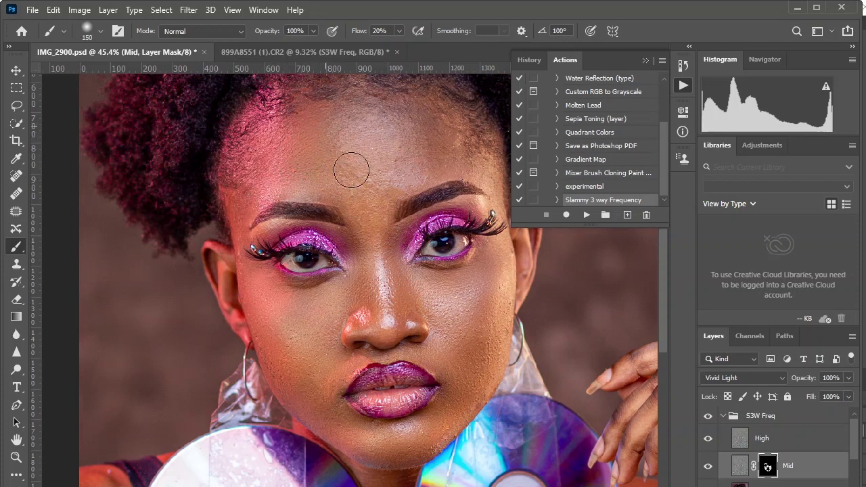
pyautogui.press('[')
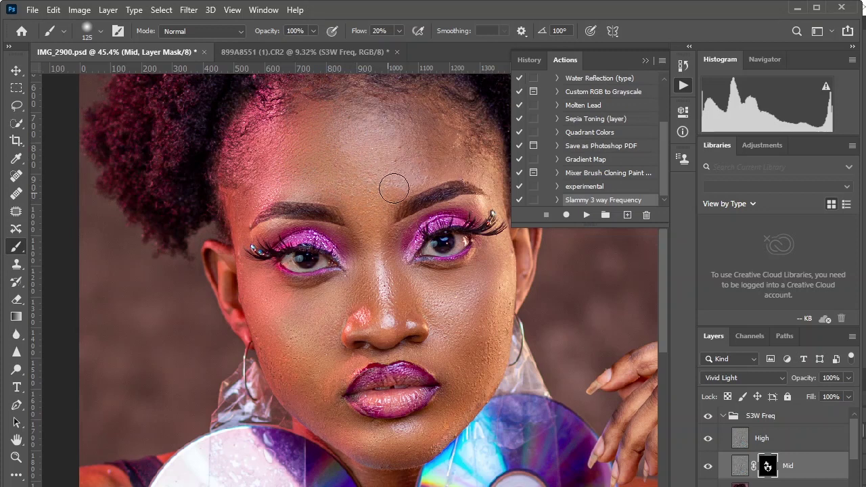
pyautogui.click(644, 60)
pyautogui.press(']')
pyautogui.press(']')
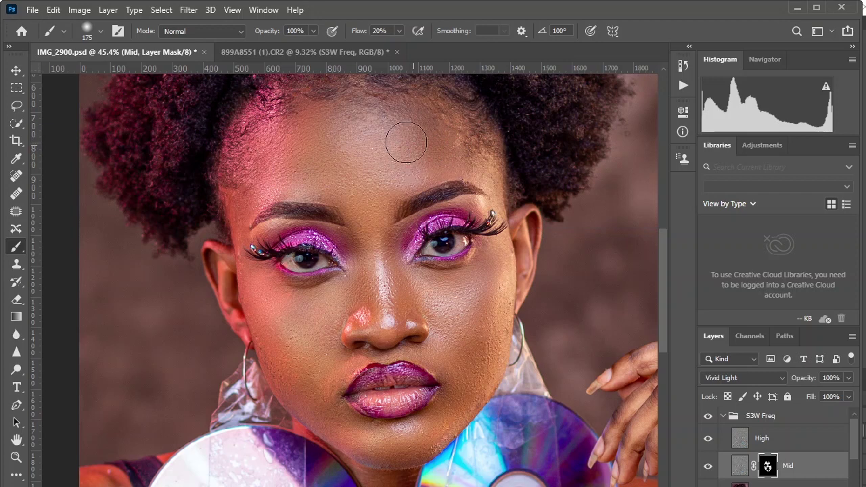
# Step: Smooth the temple and hairline edges on the Mid mask, reducing the brush from 150 to 90 px for the remaining facial edges
pyautogui.press('[')
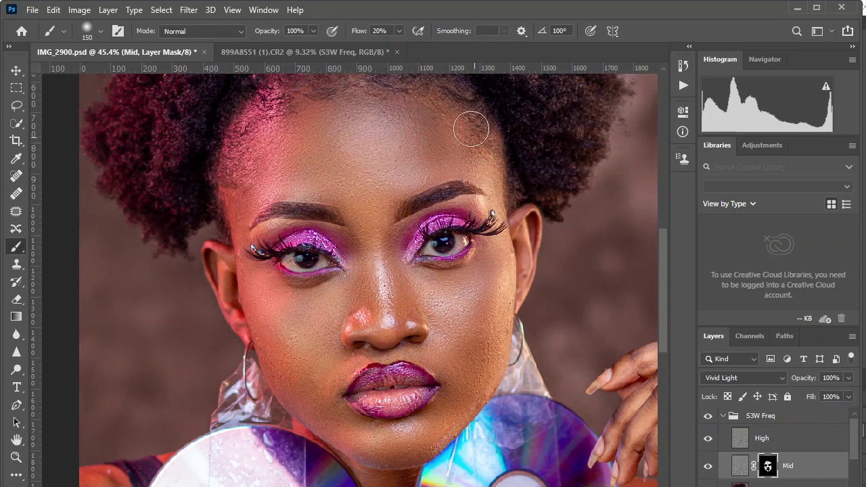
pyautogui.press('[')
pyautogui.press('[')
pyautogui.press('[')
pyautogui.press(']')
pyautogui.press('[')
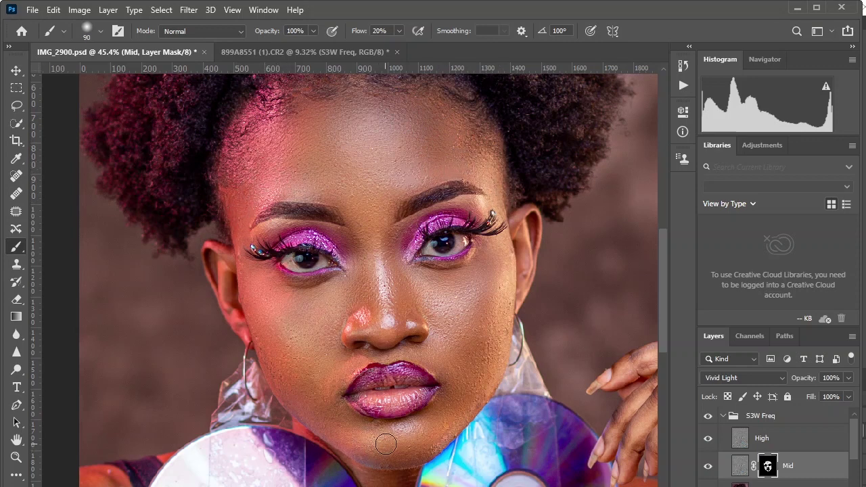
# Step: Smooth the neck, chest and both shoulders around the discs on the Mid mask with a 90 to 100 px brush
pyautogui.moveTo(381, 432); pyautogui.dragTo(383, 214)
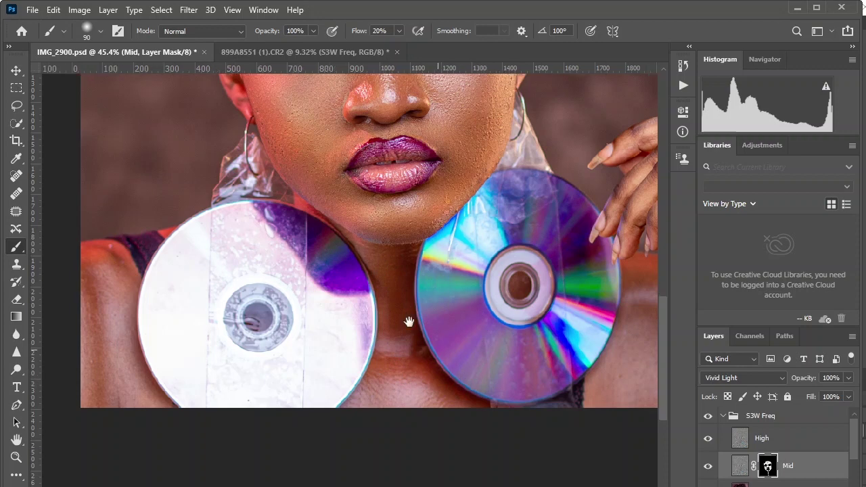
pyautogui.moveTo(408, 318); pyautogui.dragTo(218, 221)
pyautogui.press(']')
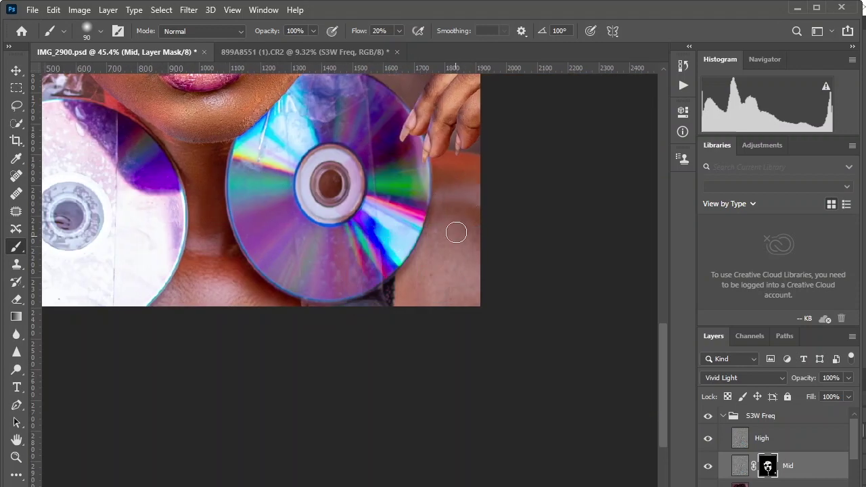
pyautogui.hscroll(-3, 215, 250)
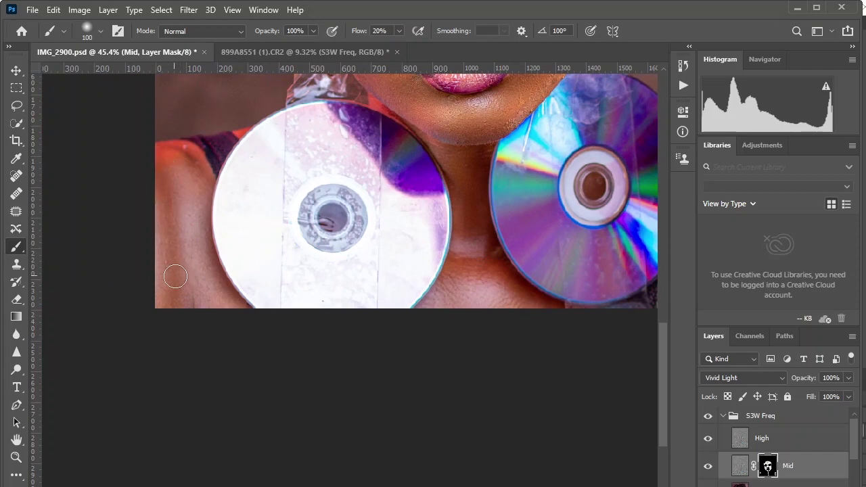
# Step: Fit the whole portrait on screen and toggle the S3W Freq group's visibility to compare the retouch with the original
pyautogui.click(232, 9)
pyautogui.click(279, 134)
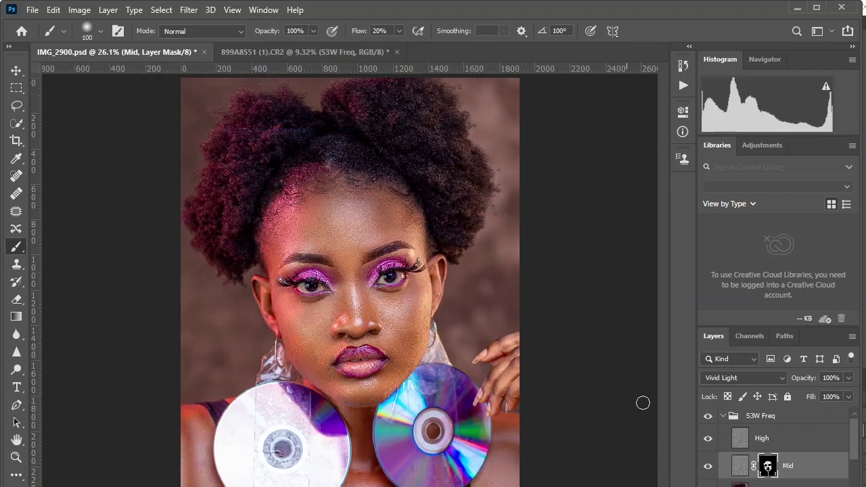
pyautogui.click(706, 422)
pyautogui.click(707, 415)
# Step: Zoom in on the face and toggle the S3W Freq group's visibility to compare the skin texture up close
pyautogui.click(16, 457)
pyautogui.moveTo(237, 264); pyautogui.dragTo(448, 380)
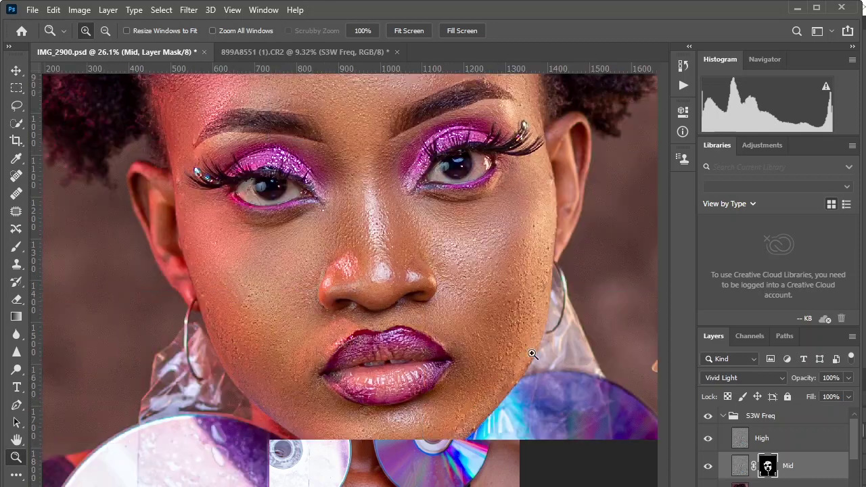
pyautogui.click(707, 417)
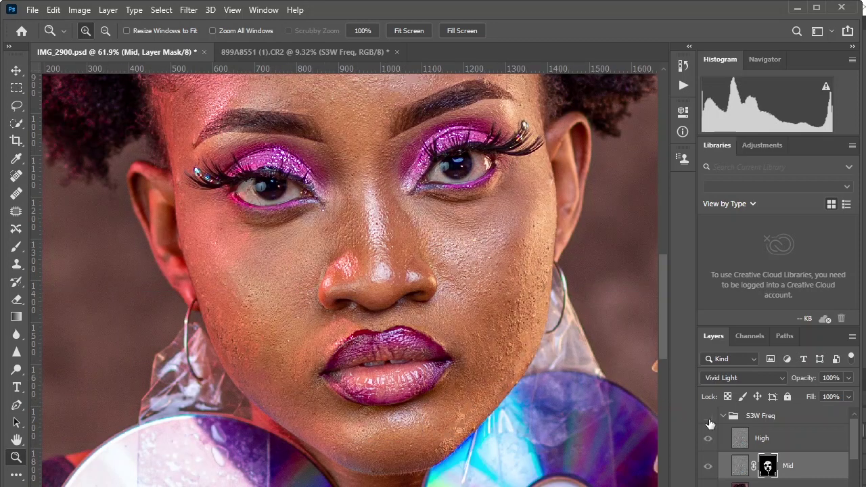
pyautogui.click(708, 417)
pyautogui.click(708, 416)
pyautogui.click(707, 417)
# Step: View the whole portrait, collapse the S3W Freq group and switch to the 899A8551 (1).CR2 document
pyautogui.click(232, 10)
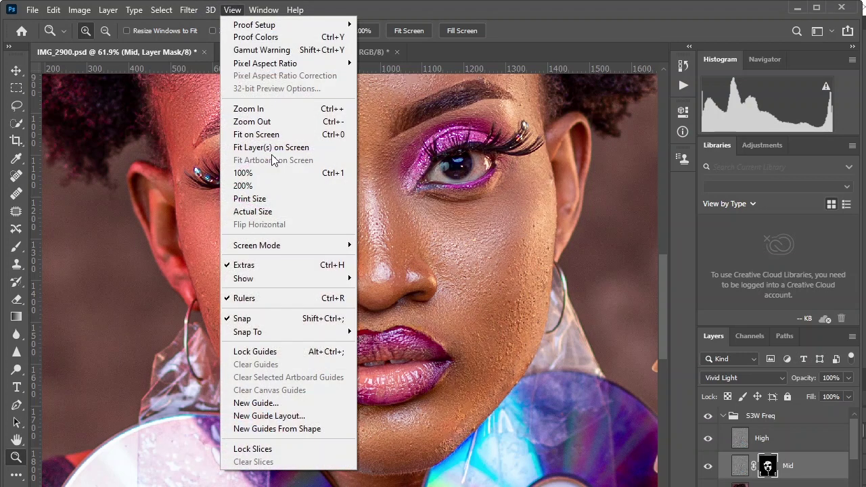
pyautogui.click(280, 133)
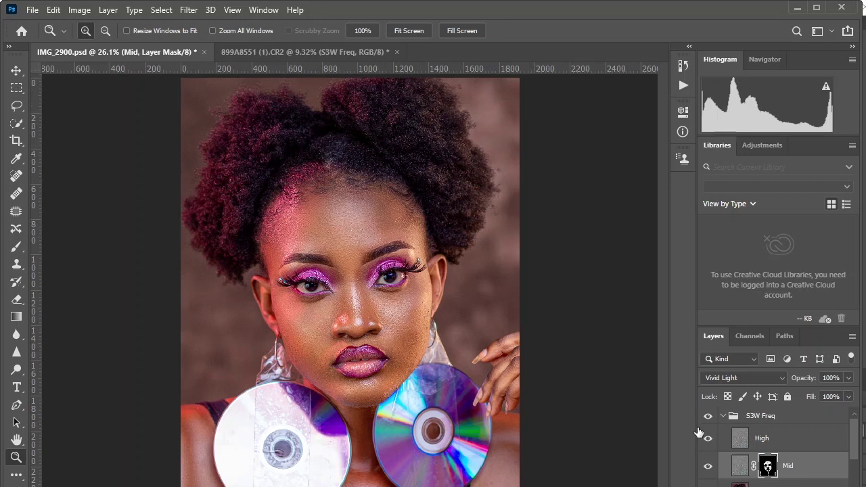
pyautogui.click(722, 416)
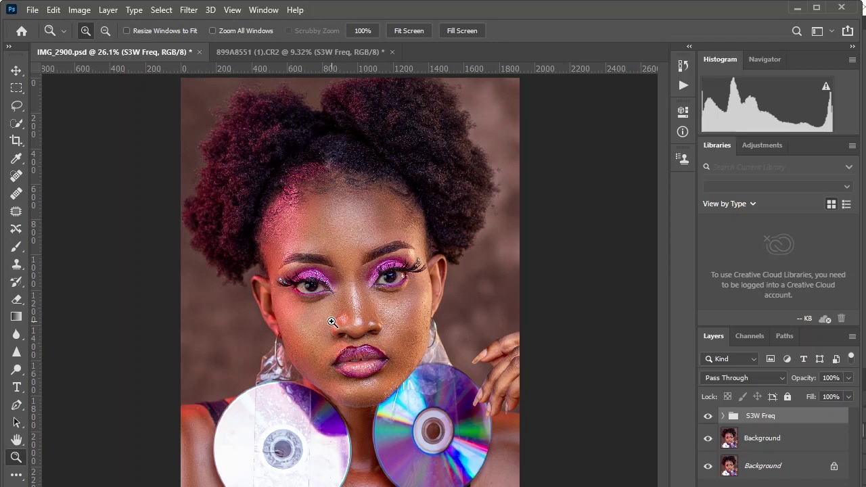
pyautogui.click(263, 48)
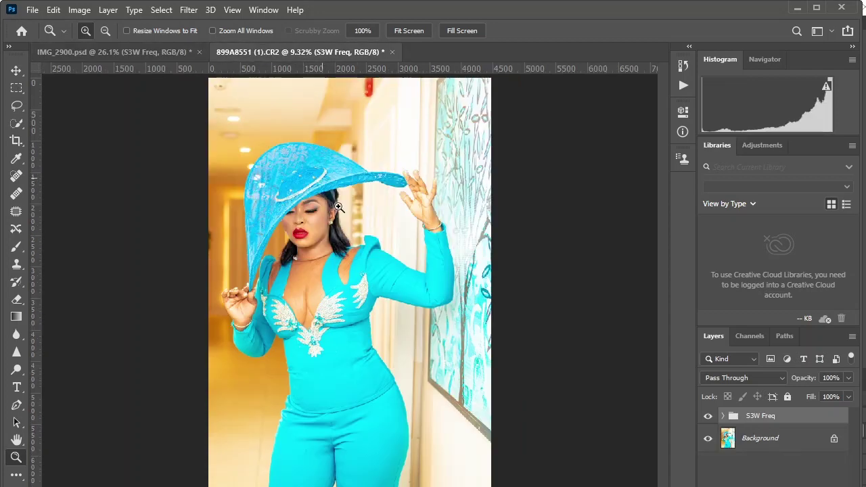
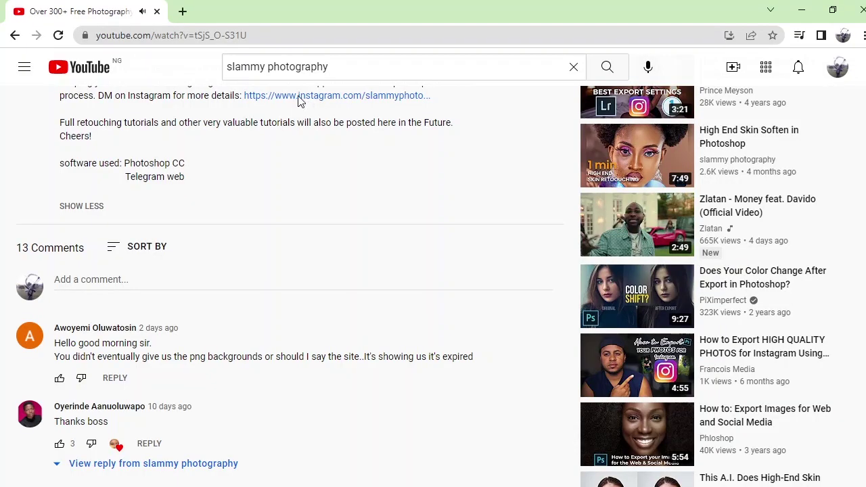
# Step: Open slammyphotography's Instagram from the YouTube description and send the message "Hello, I would like to inquire more about the frequency separation action"
pyautogui.click(300, 102)
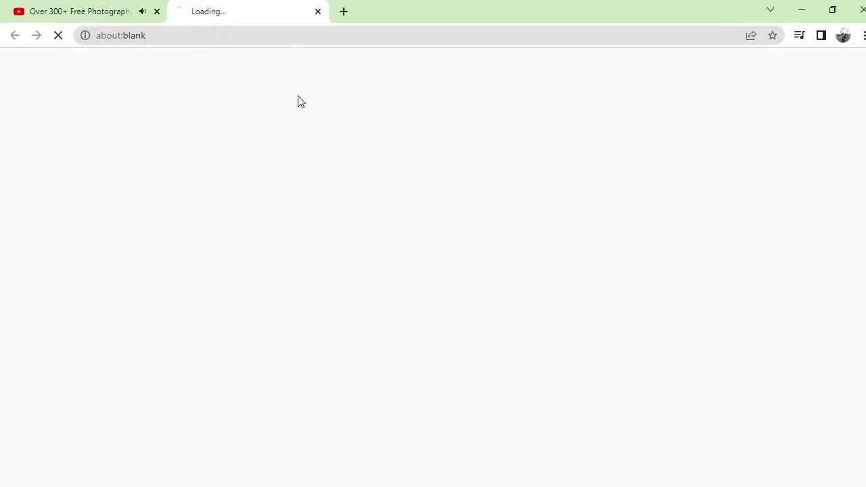
pyautogui.click(563, 127)
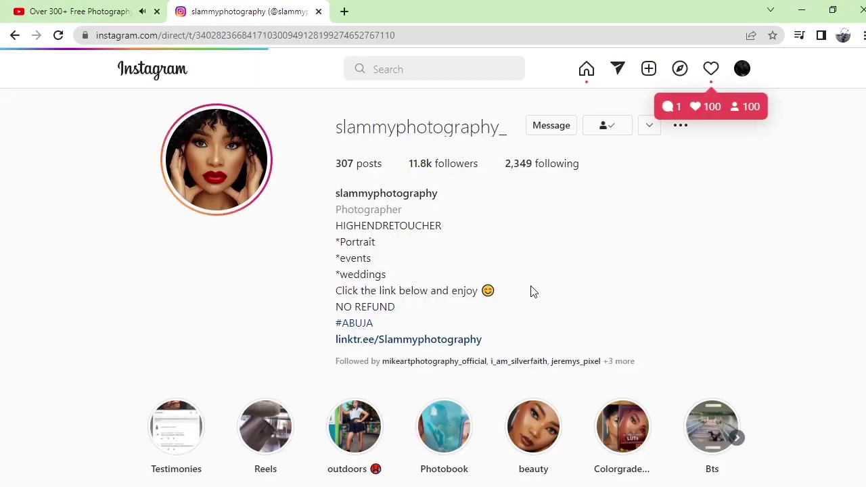
pyautogui.write('Hello, ')
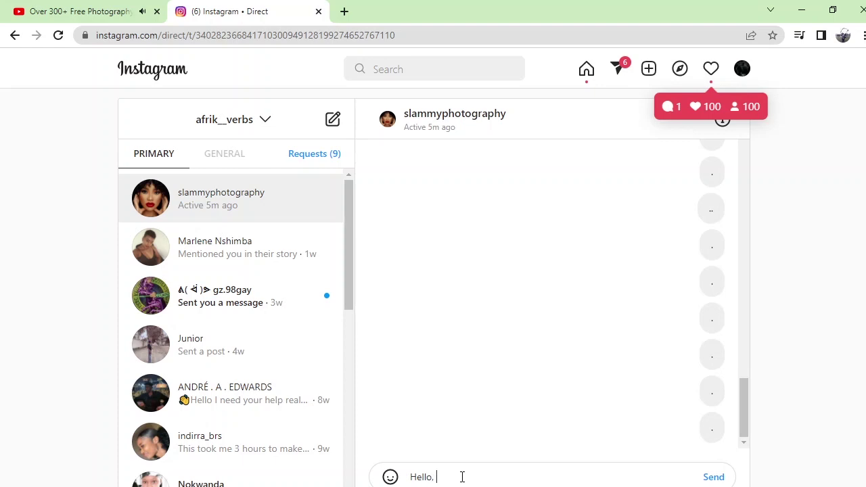
pyautogui.write('I would like')
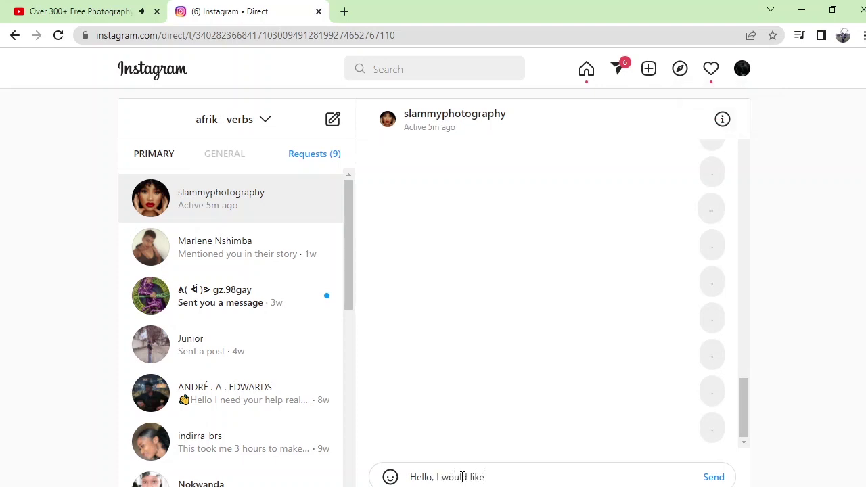
pyautogui.write(' to inquire more about the fr')
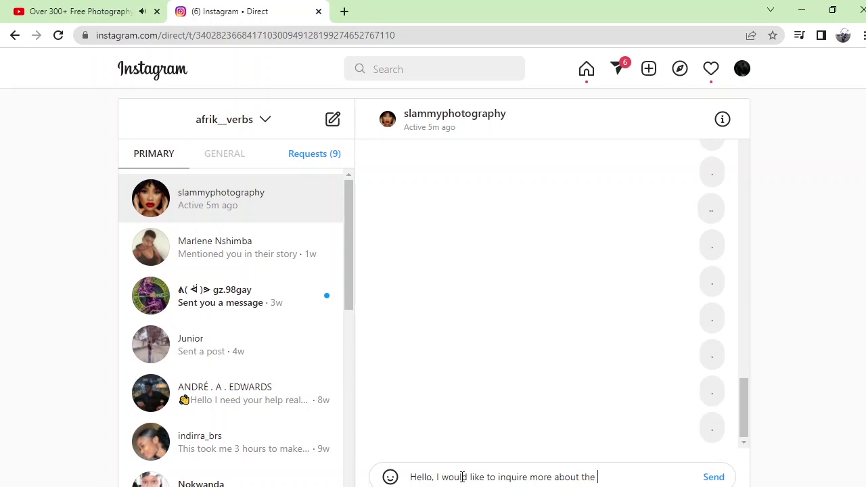
pyautogui.write('equency separation action')
pyautogui.press('Return')
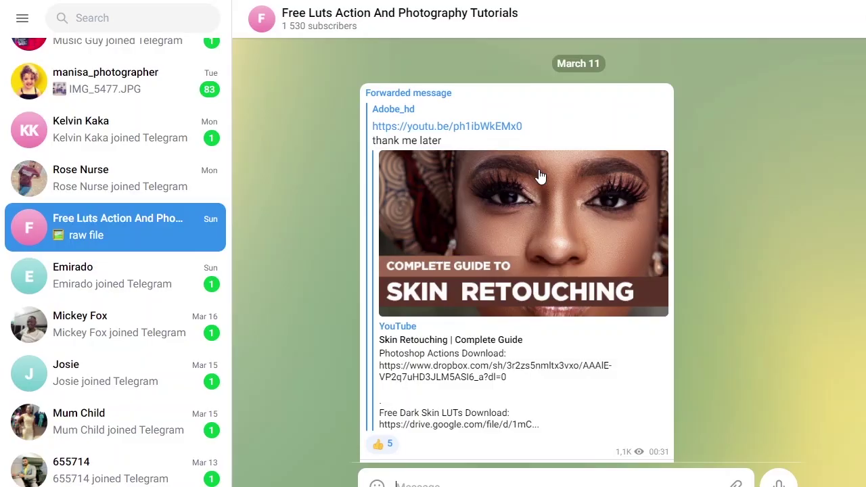
# Step: Browse the posts in the Telegram channel Free Luts Action And Photography Tutorials and the group Free LUTs Actions Presets and Photography Tutorials
pyautogui.scroll(-10, 541, 174)
pyautogui.scroll(20, 471, 292)
pyautogui.scroll(20, 480, 274)
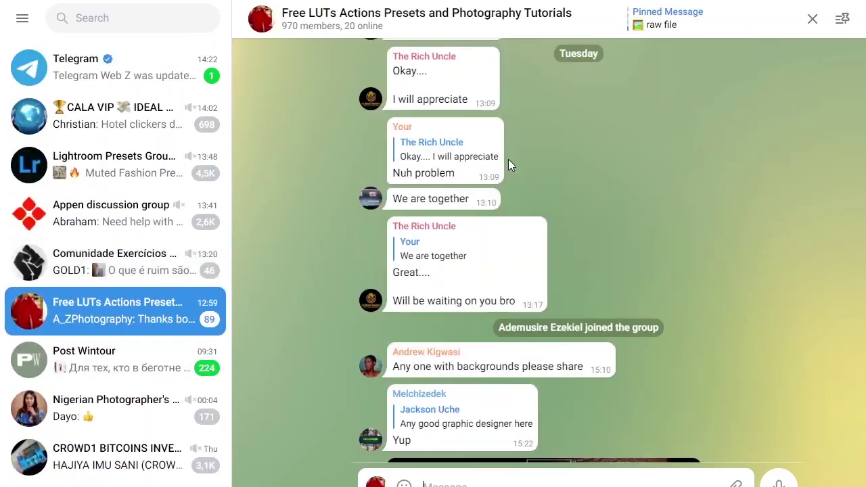
pyautogui.scroll(-10, 476, 291)
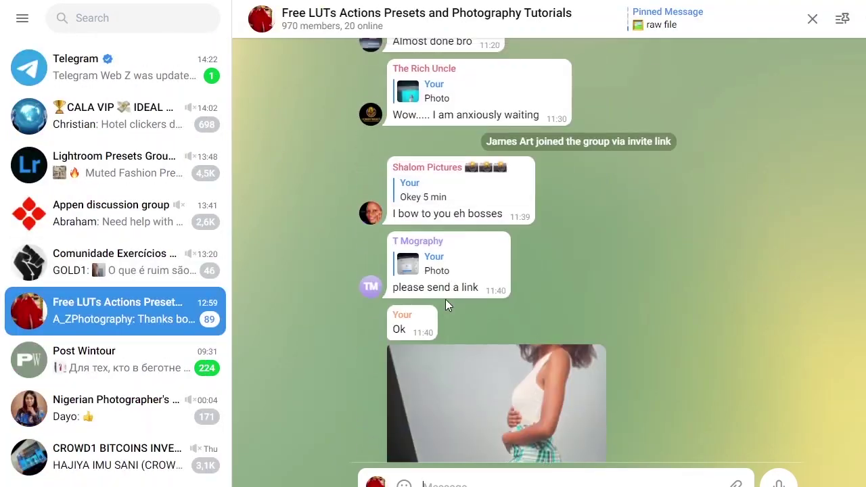
pyautogui.scroll(-5, 475, 291)
pyautogui.scroll(1, 458, 251)
pyautogui.click(458, 257)
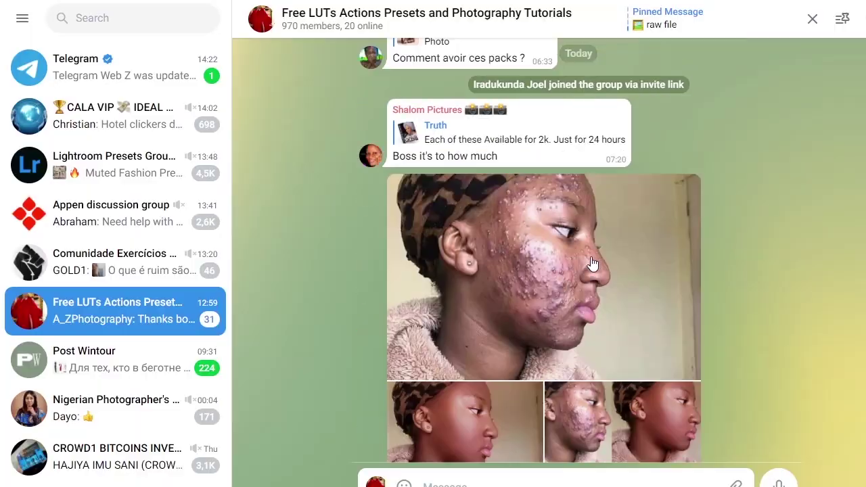
pyautogui.scroll(-15, 592, 264)
# Step: Run the Slammy 3 way Frequency action on the red-lipped close-up JPG in Photoshop and set the brush flow to 20%
pyautogui.click(582, 212)
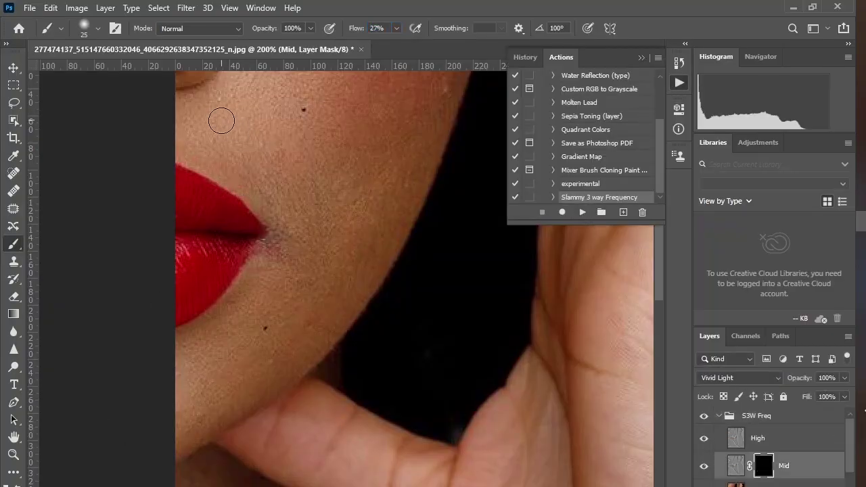
pyautogui.hotkey('shift', '2')
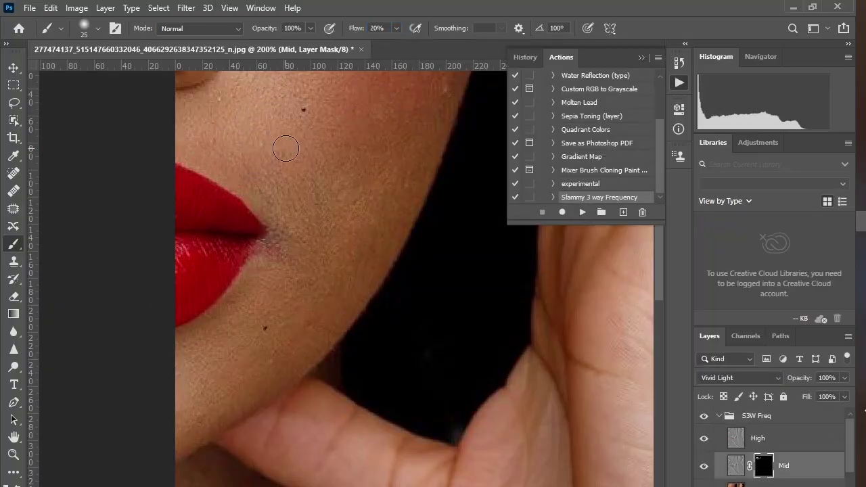